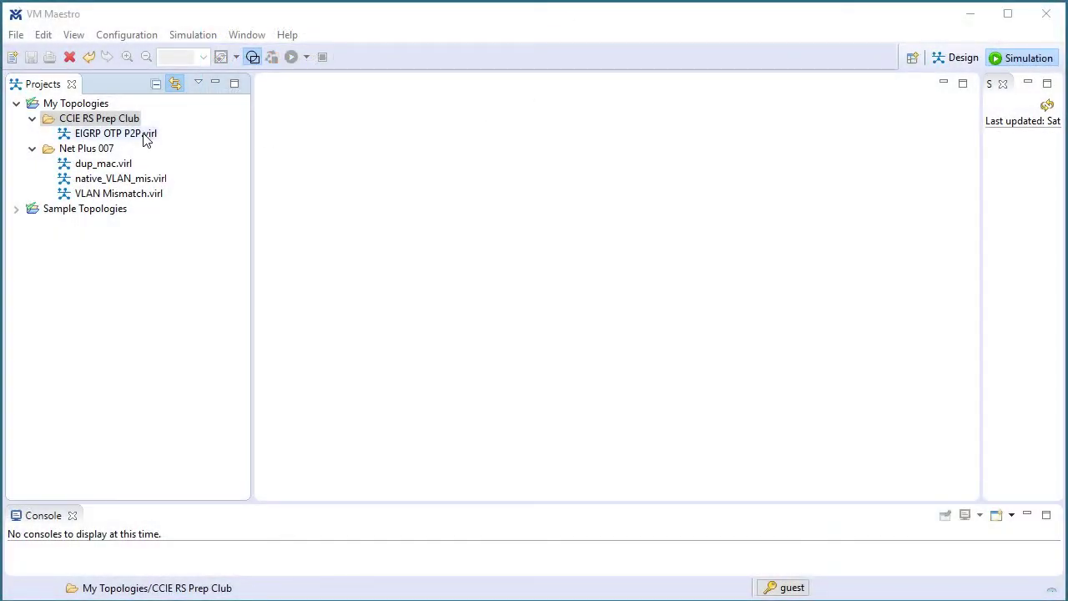
# Add a new topology named pim-dm.virl under the CCIE RS Prep Club project.
pyautogui.click(117, 123)
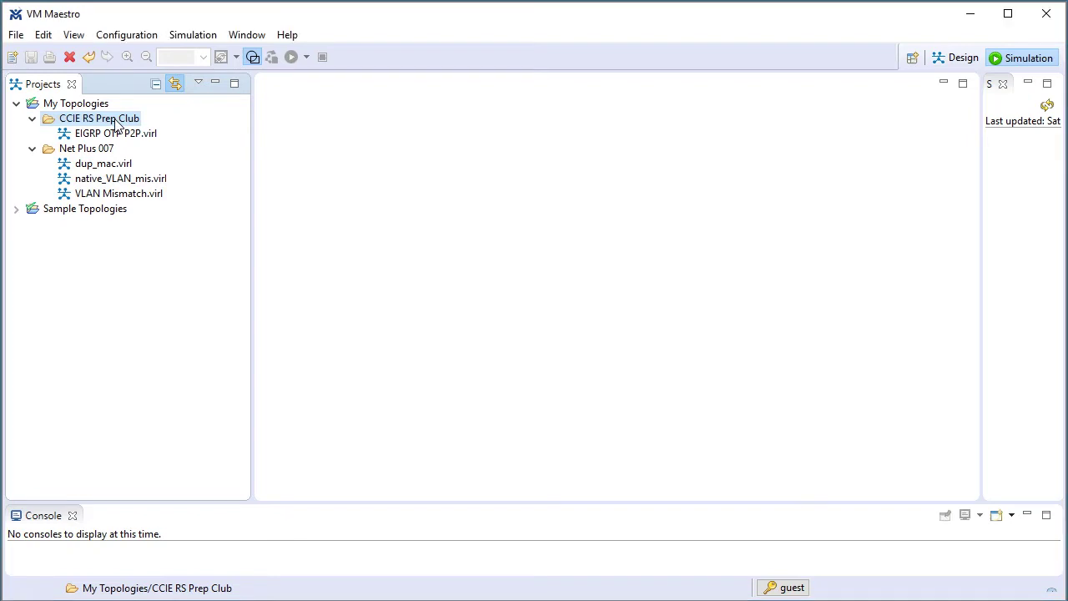
pyautogui.rightClick(117, 124)
pyautogui.moveTo(179, 130)
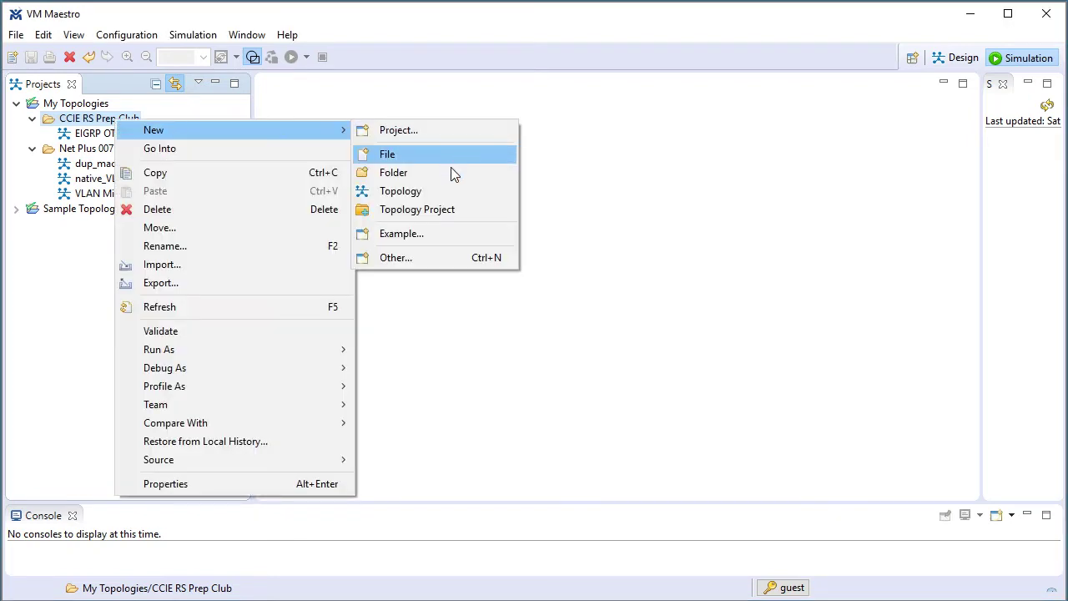
pyautogui.click(411, 194)
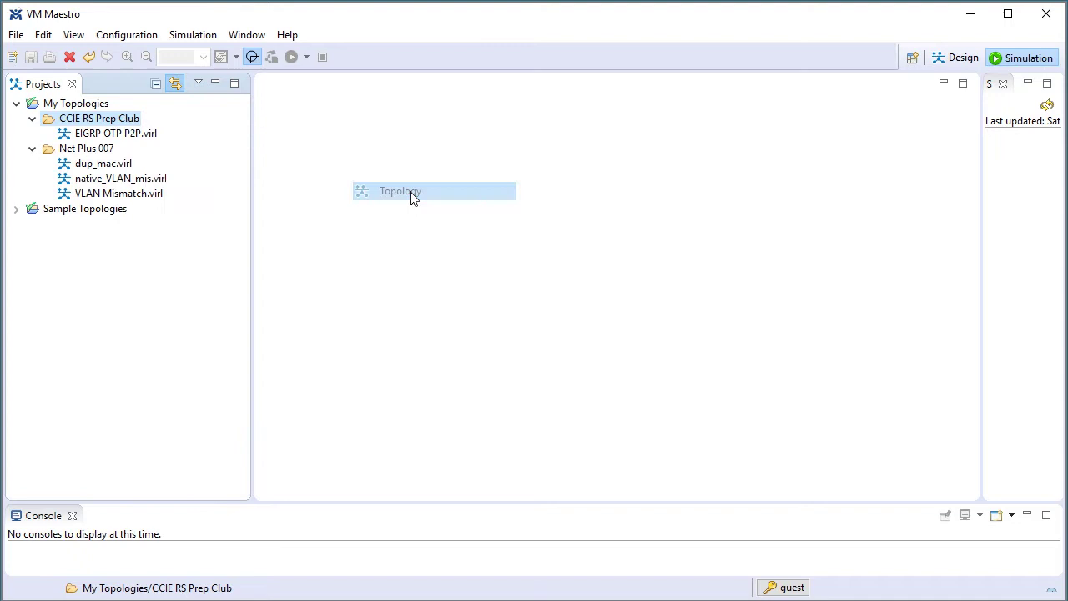
pyautogui.write('p')
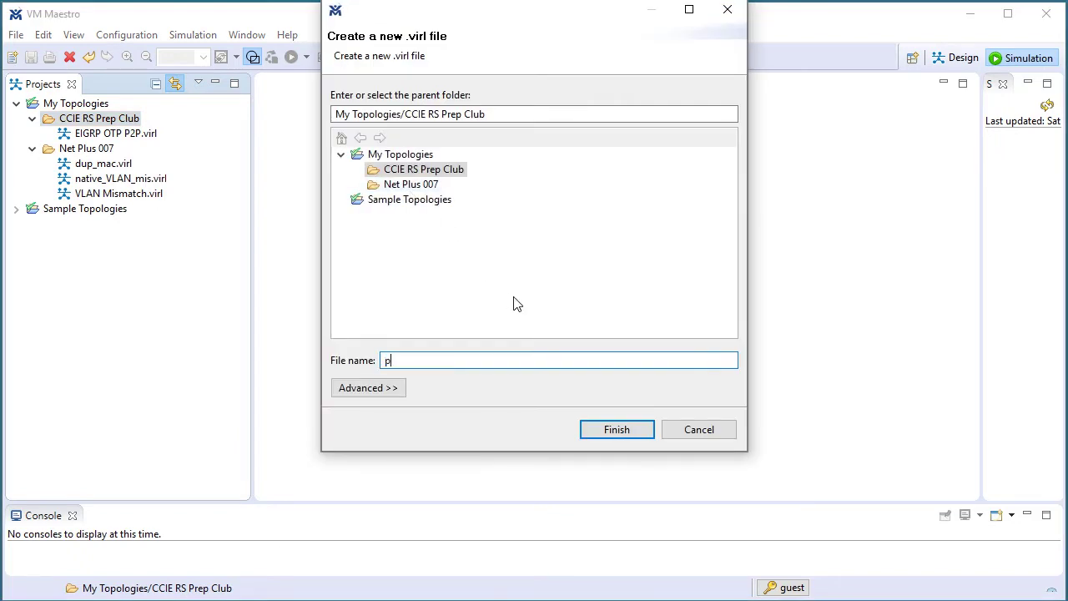
pyautogui.write('im-dm')
pyautogui.click(613, 432)
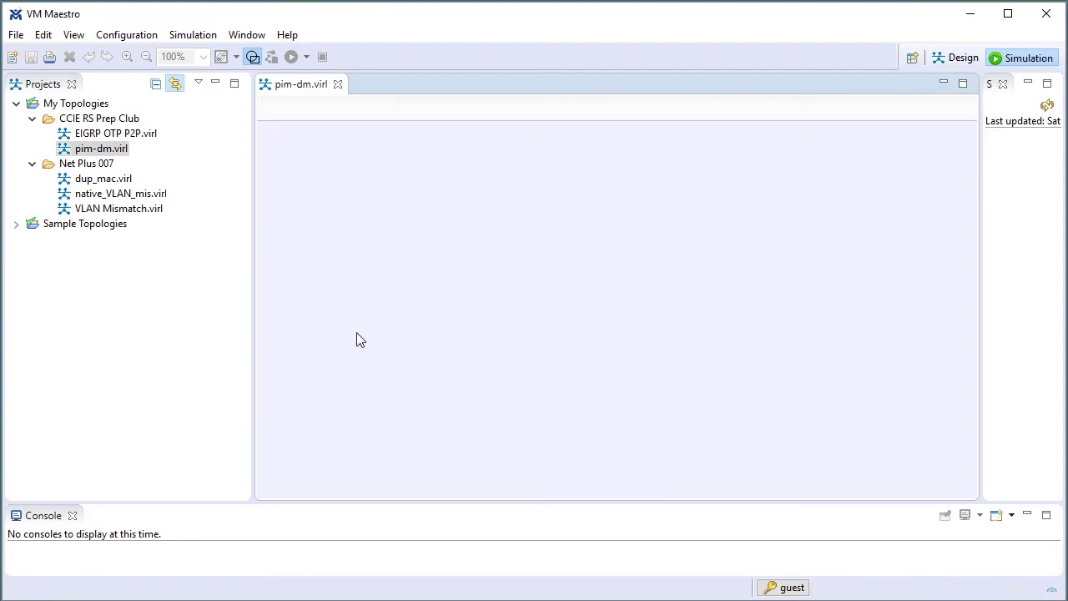
# Switch to the Design perspective and enlarge the Topology Palette's node list.
pyautogui.click(946, 62)
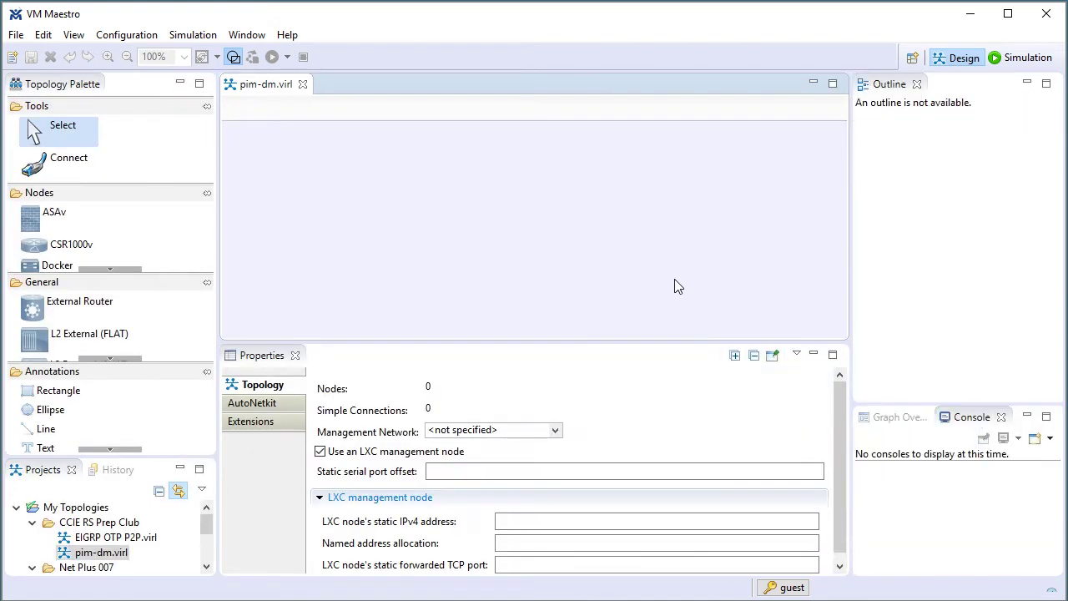
pyautogui.click(110, 270)
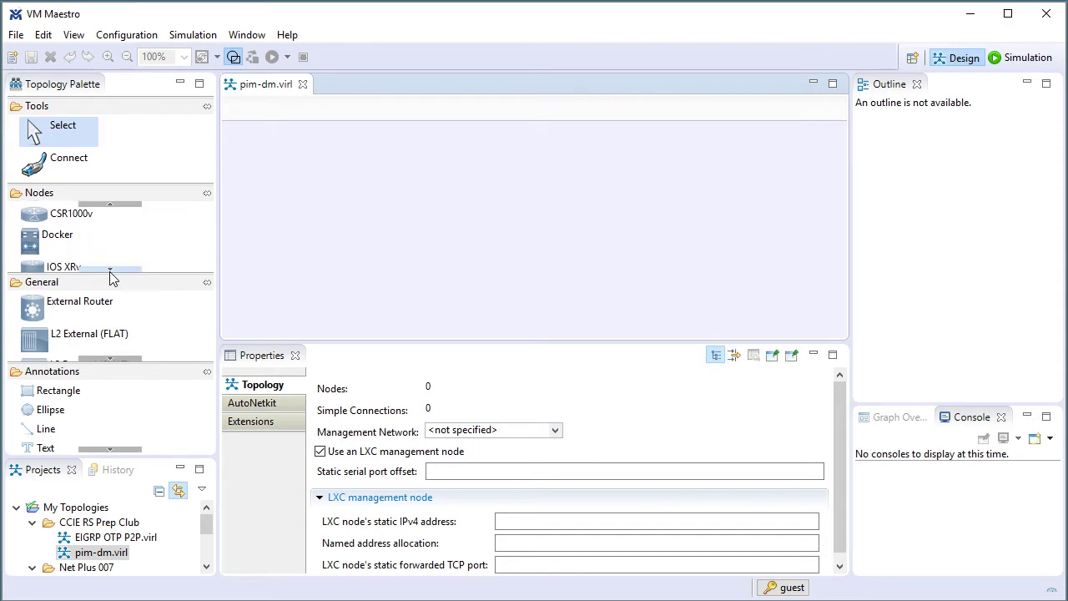
pyautogui.click(109, 269)
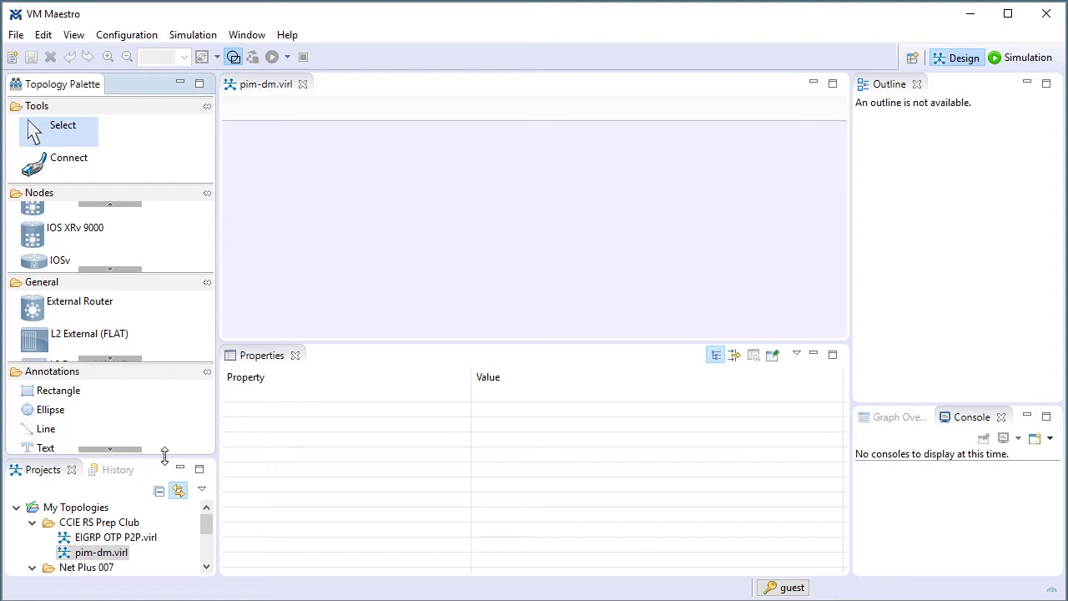
pyautogui.moveTo(166, 459); pyautogui.dragTo(164, 546)
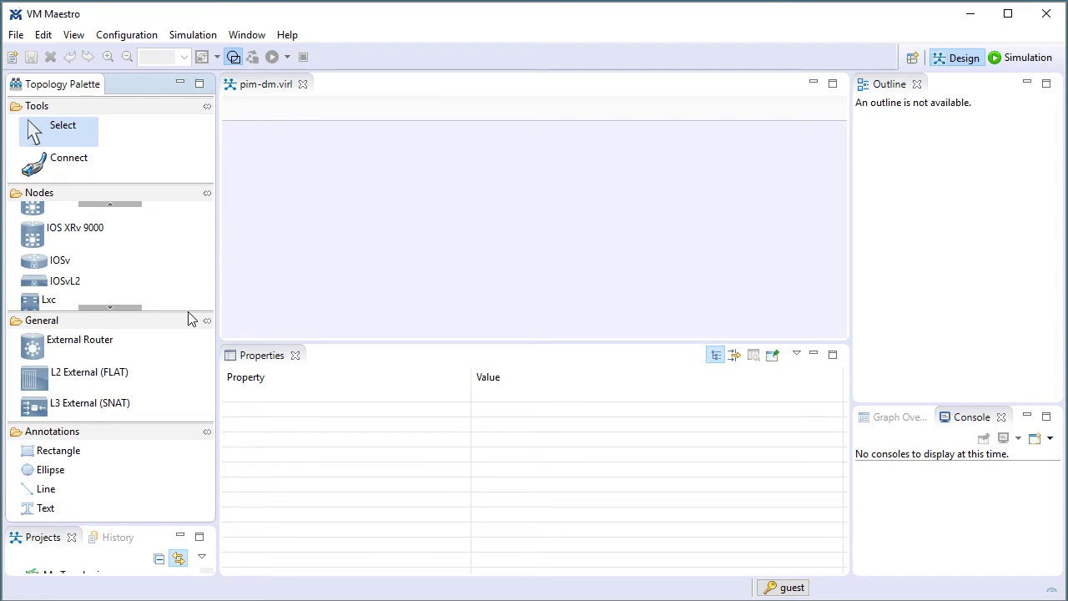
# Scroll the Nodes drawer and pick IOSv as the node type to place.
pyautogui.click(110, 307)
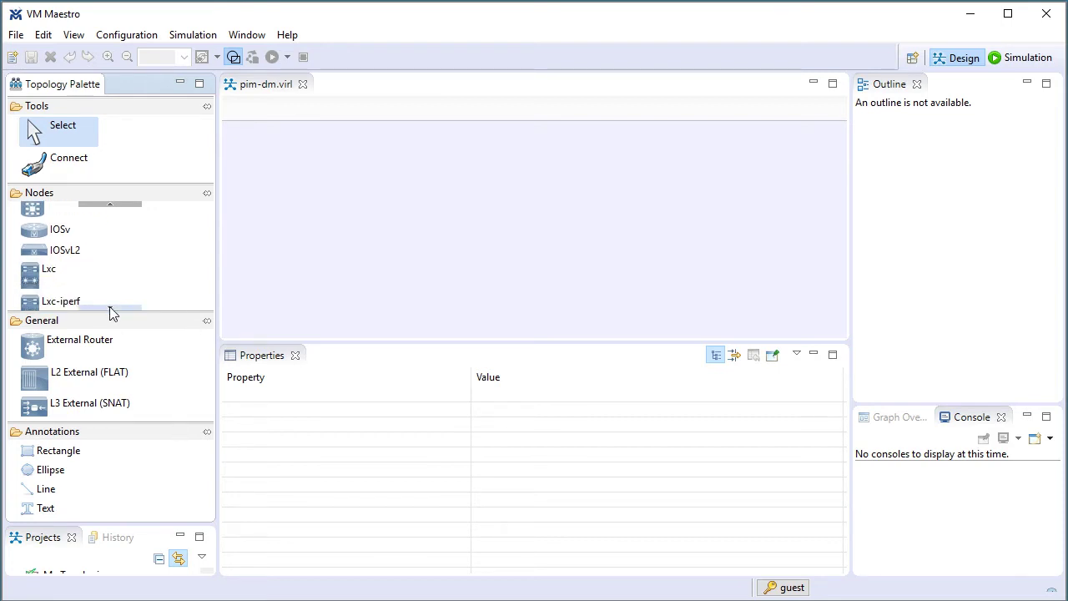
pyautogui.click(109, 307)
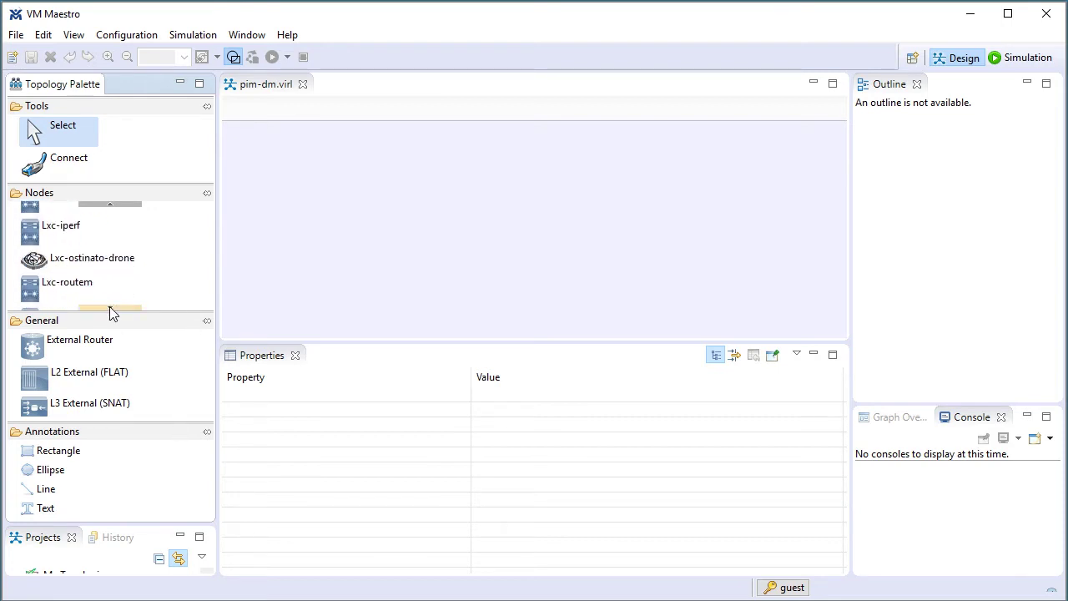
pyautogui.click(111, 208)
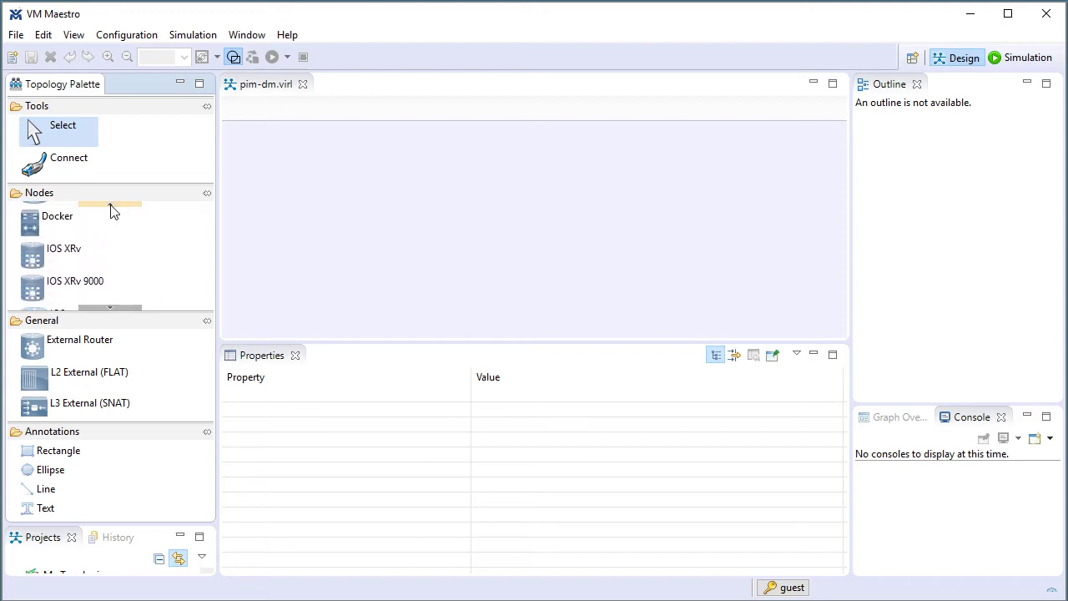
pyautogui.click(112, 209)
pyautogui.click(112, 209)
pyautogui.click(111, 210)
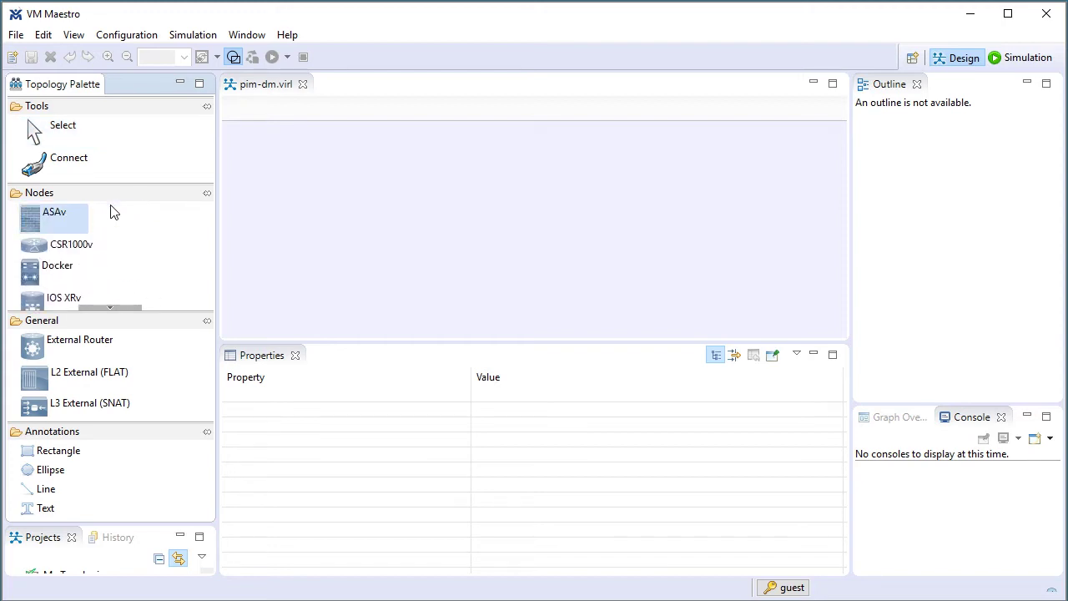
pyautogui.click(111, 308)
pyautogui.click(113, 307)
pyautogui.click(112, 307)
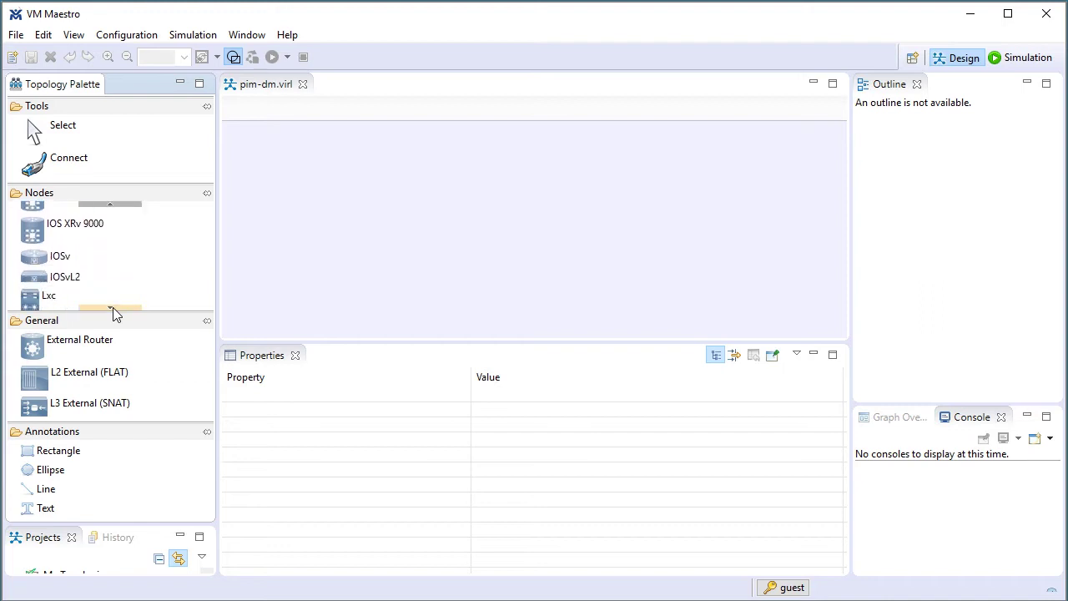
pyautogui.click(62, 257)
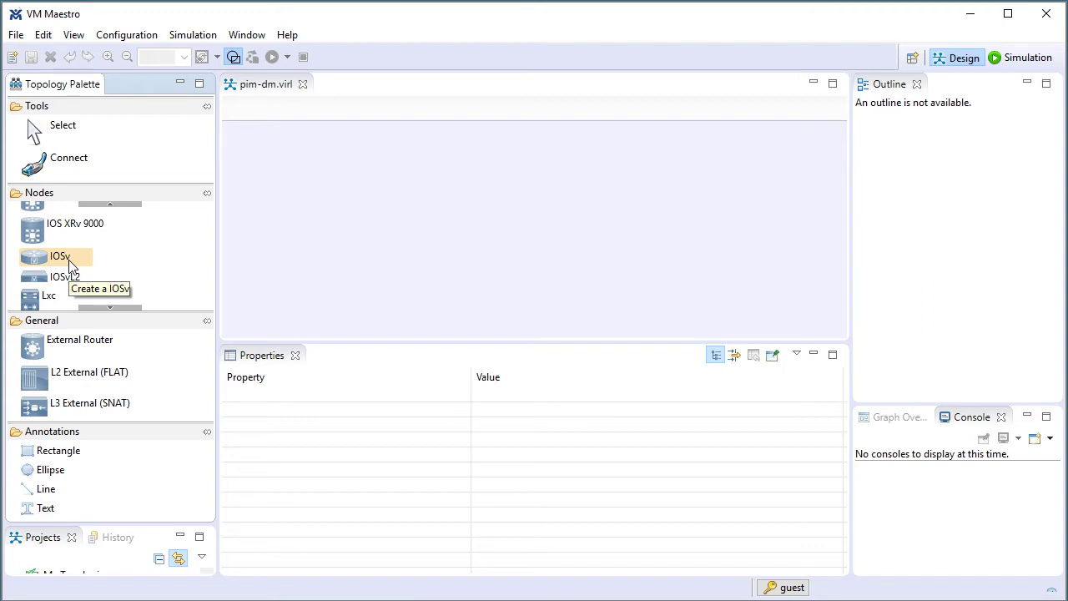
# Place routers iosv-1 through iosv-4 on the canvas, iosv-2 below iosv-1 with iosv-3 and iosv-4 beneath.
pyautogui.click(498, 160)
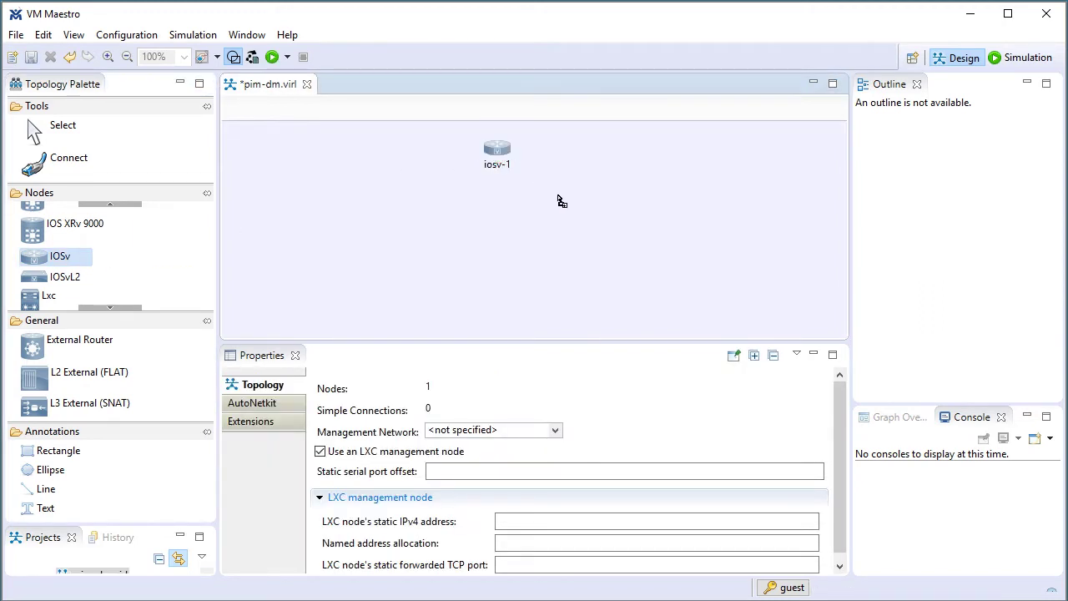
pyautogui.click(496, 215)
pyautogui.click(429, 252)
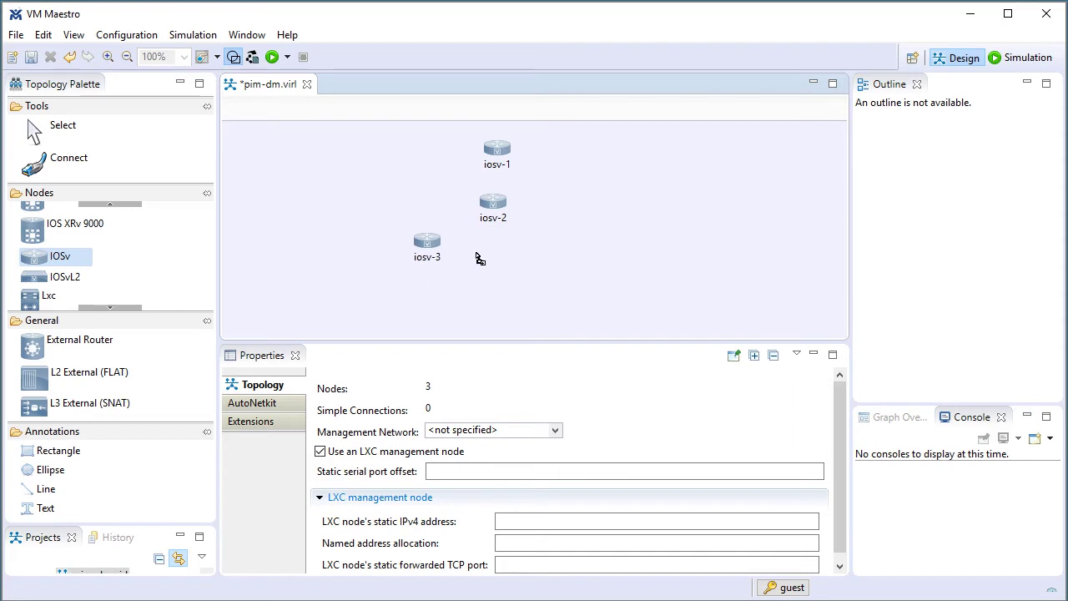
pyautogui.click(562, 250)
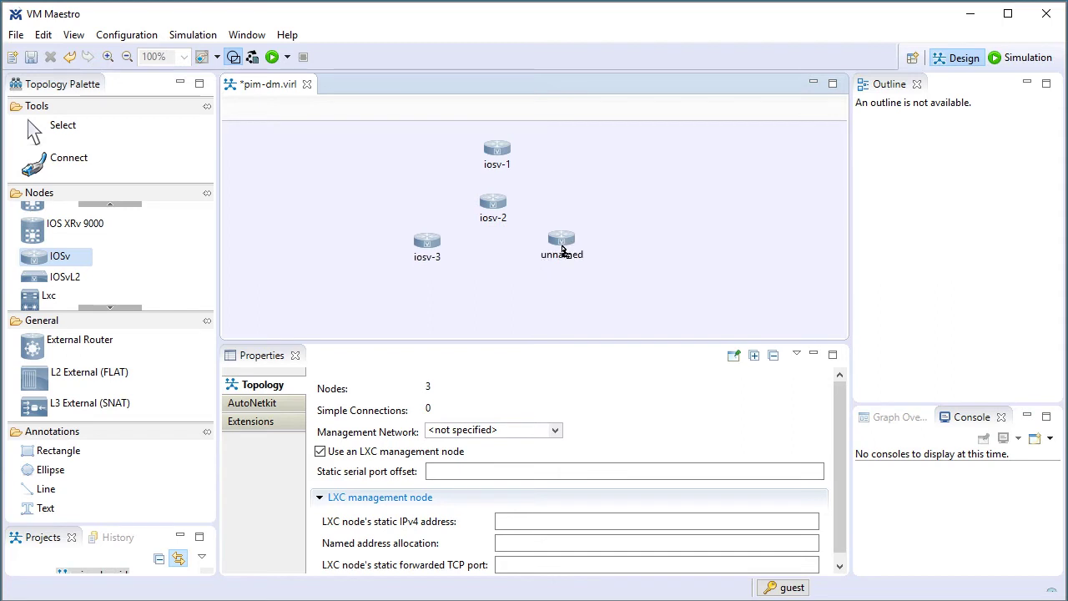
# Add switch iosvl2-1 below the routers, then routers iosv-5 and iosv-6 at the lower right.
pyautogui.click(97, 284)
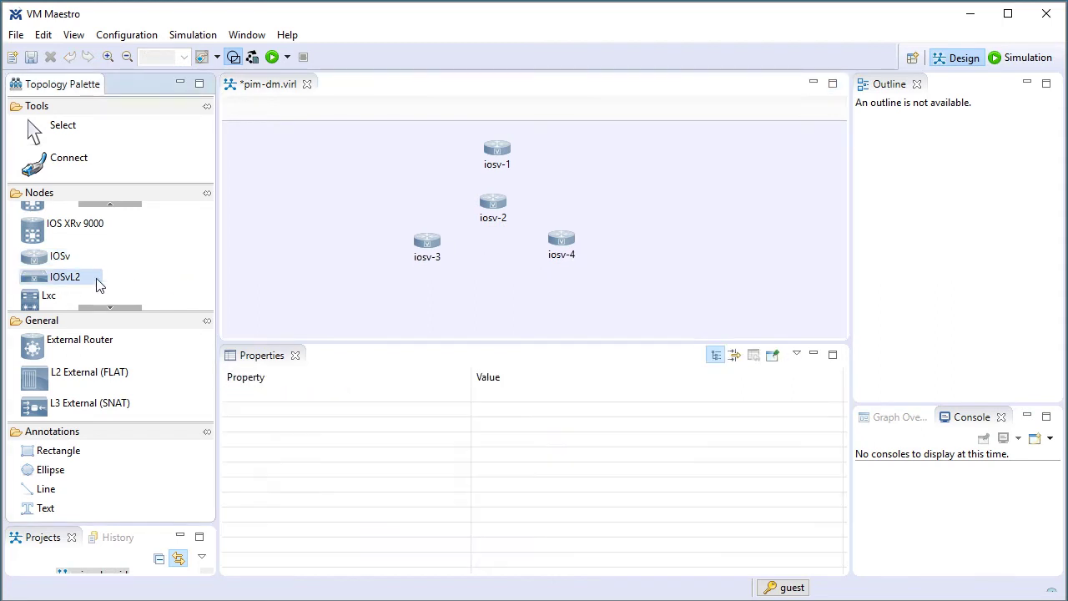
pyautogui.click(499, 294)
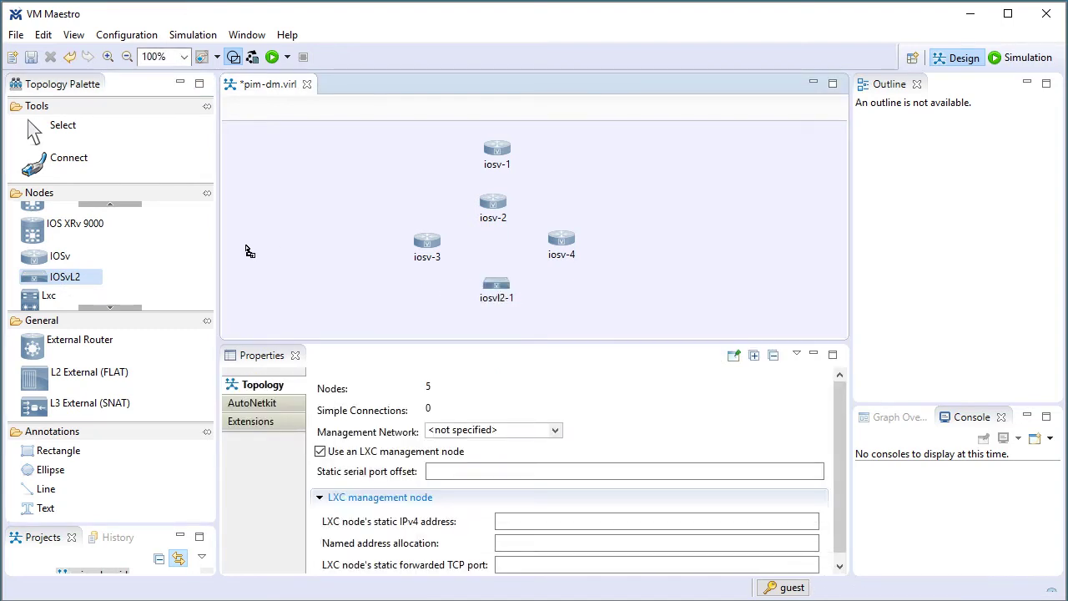
pyautogui.click(70, 264)
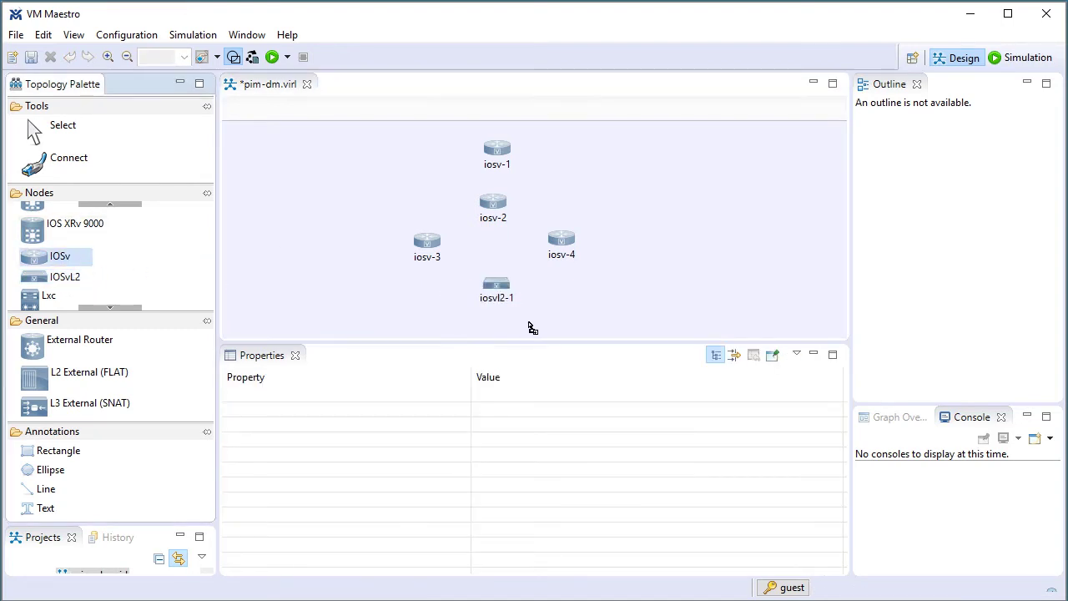
pyautogui.click(579, 326)
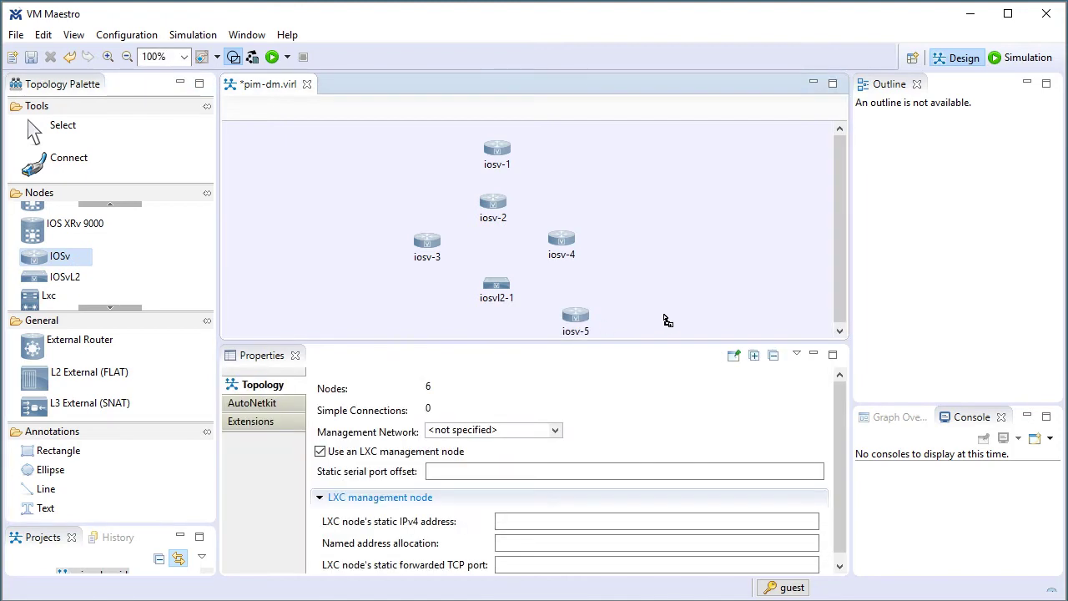
pyautogui.click(665, 321)
# Connect iosv-1 to iosv-2, then iosv-2 to both iosv-3 and iosv-4.
pyautogui.click(70, 164)
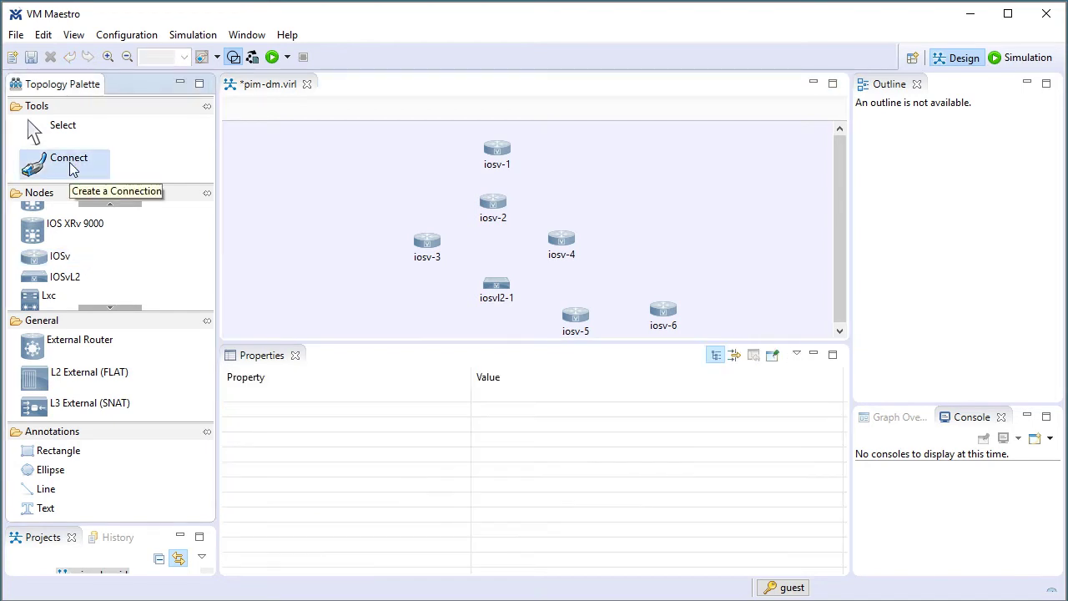
pyautogui.click(501, 154)
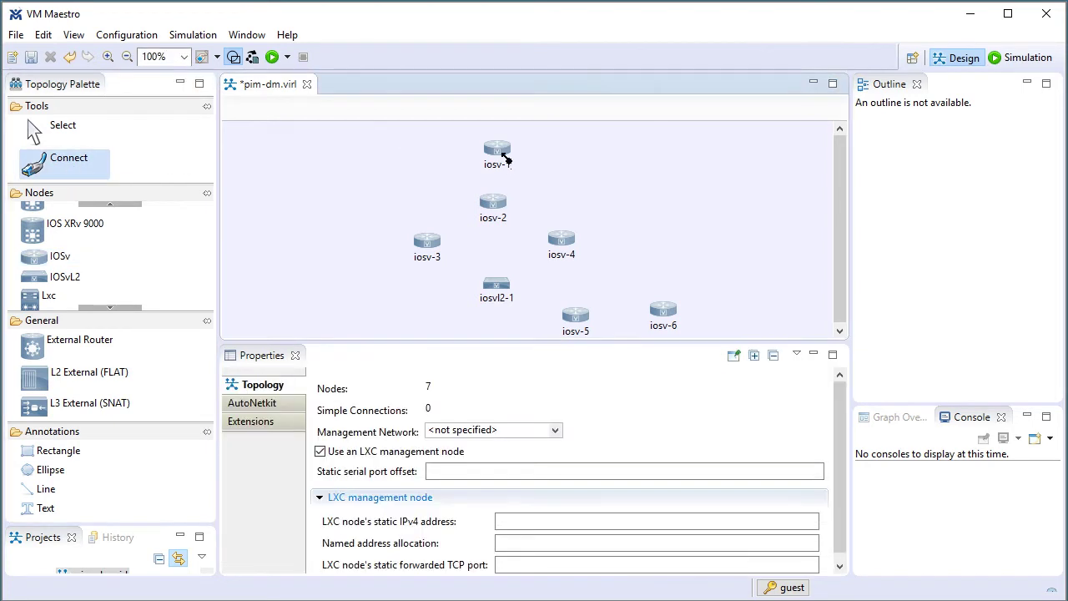
pyautogui.click(492, 204)
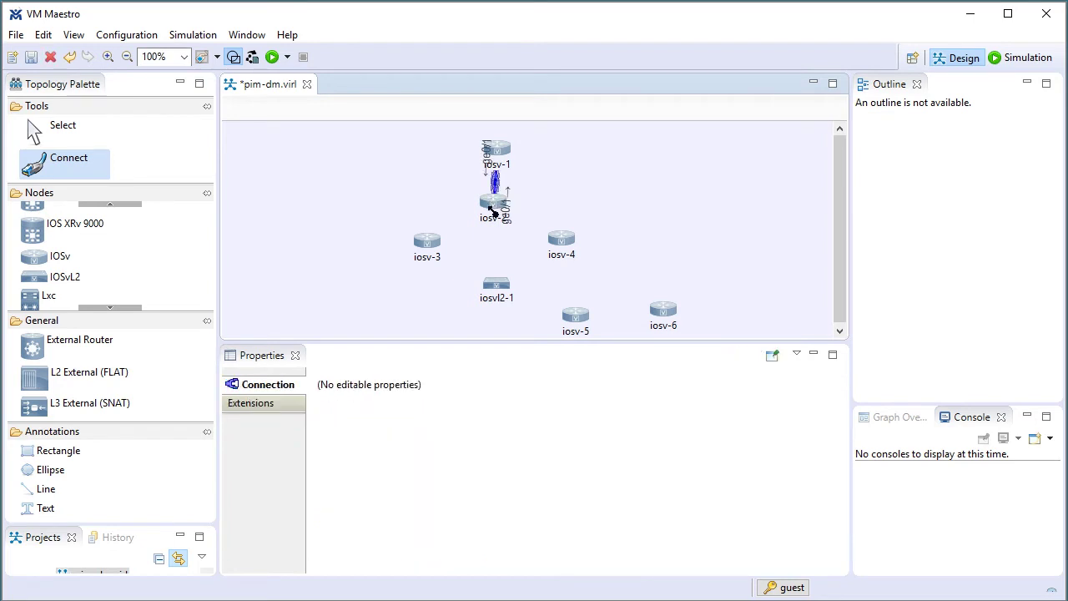
pyautogui.click(493, 211)
pyautogui.click(422, 243)
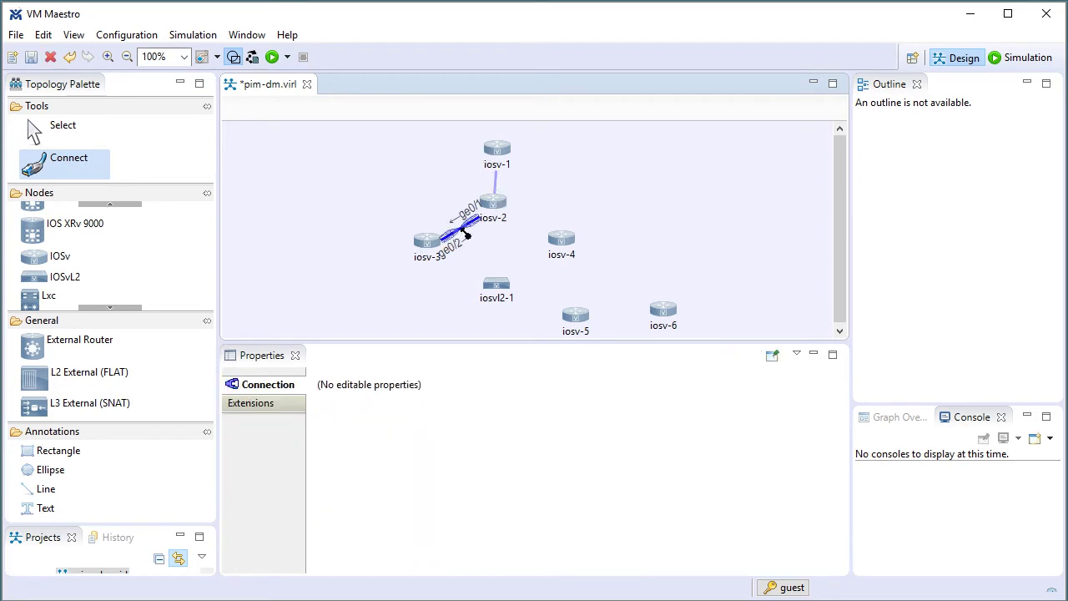
pyautogui.click(507, 211)
pyautogui.click(564, 244)
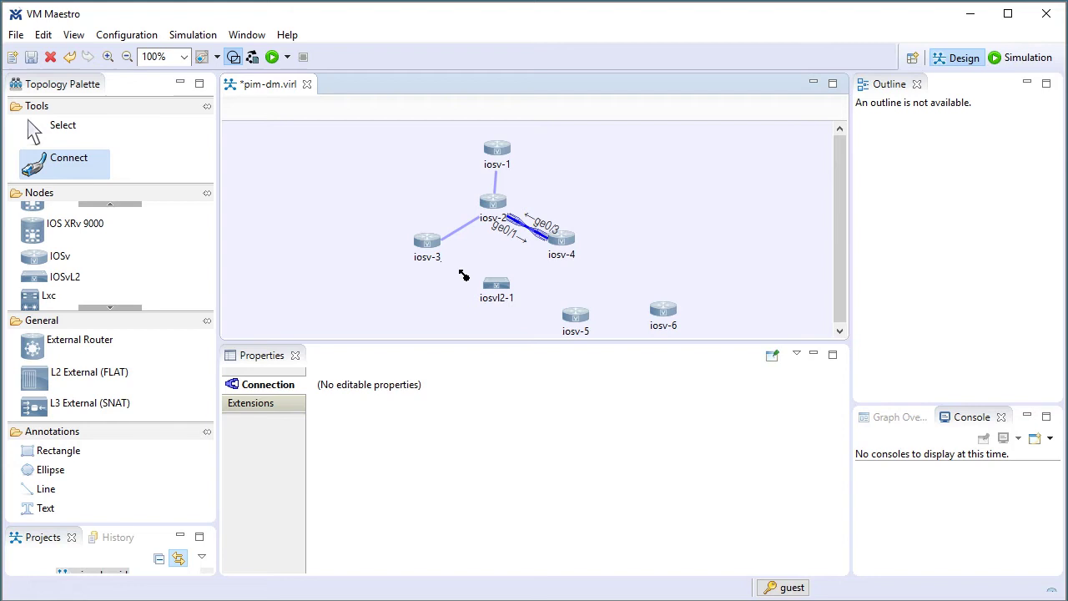
# Link iosv-3 and iosv-4 to iosvl2-1, then chain iosvl2-1 to iosv-5 and iosv-5 to iosv-6.
pyautogui.click(496, 286)
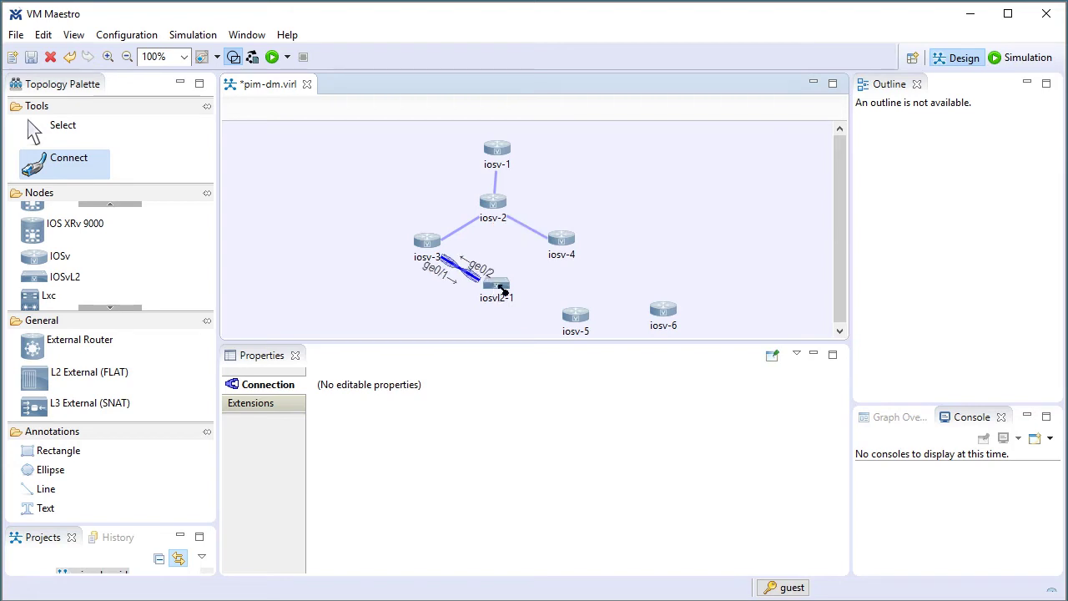
pyautogui.click(567, 242)
pyautogui.click(504, 290)
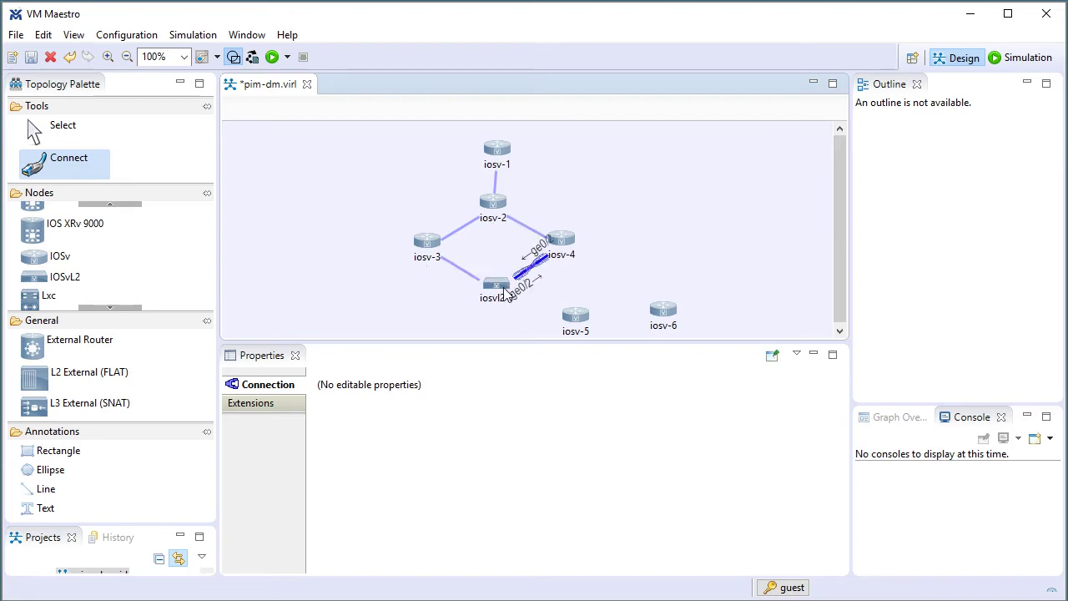
pyautogui.click(501, 289)
pyautogui.click(577, 315)
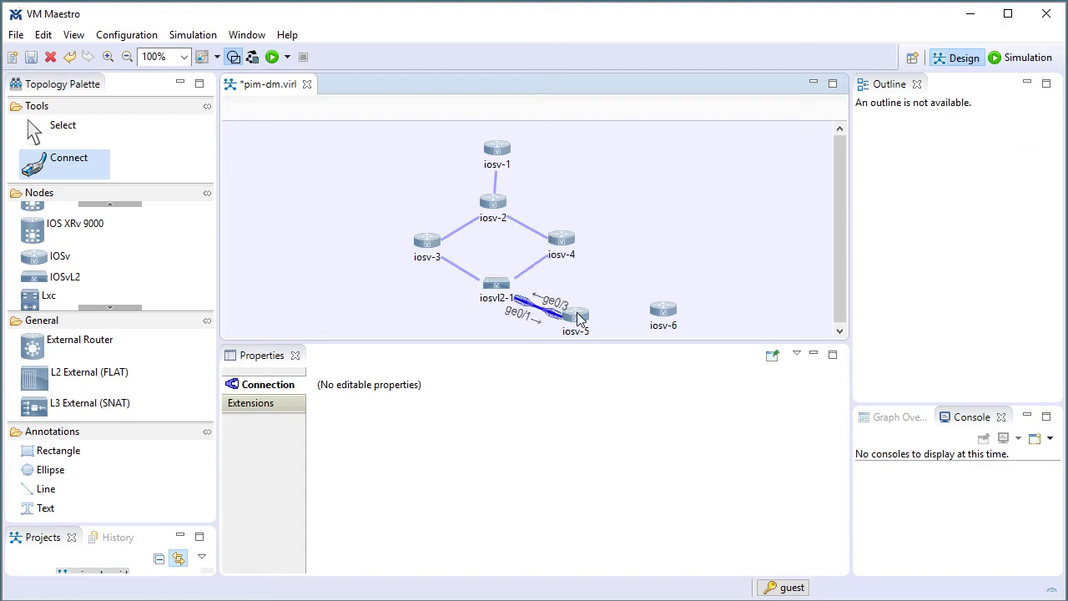
pyautogui.click(578, 315)
pyautogui.click(666, 315)
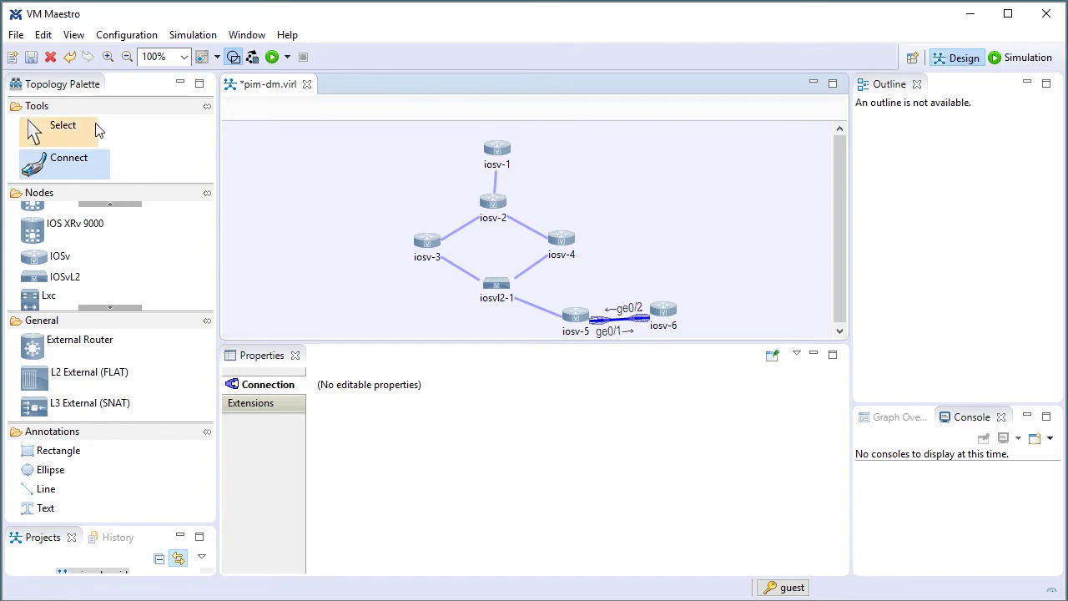
pyautogui.click(61, 126)
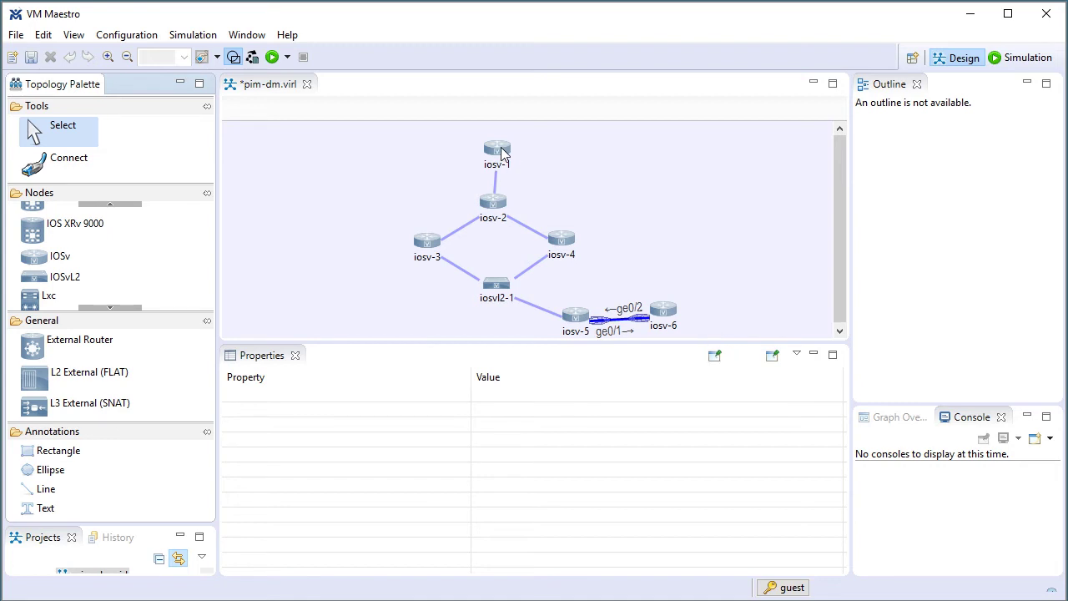
pyautogui.click(501, 147)
pyautogui.click(501, 149)
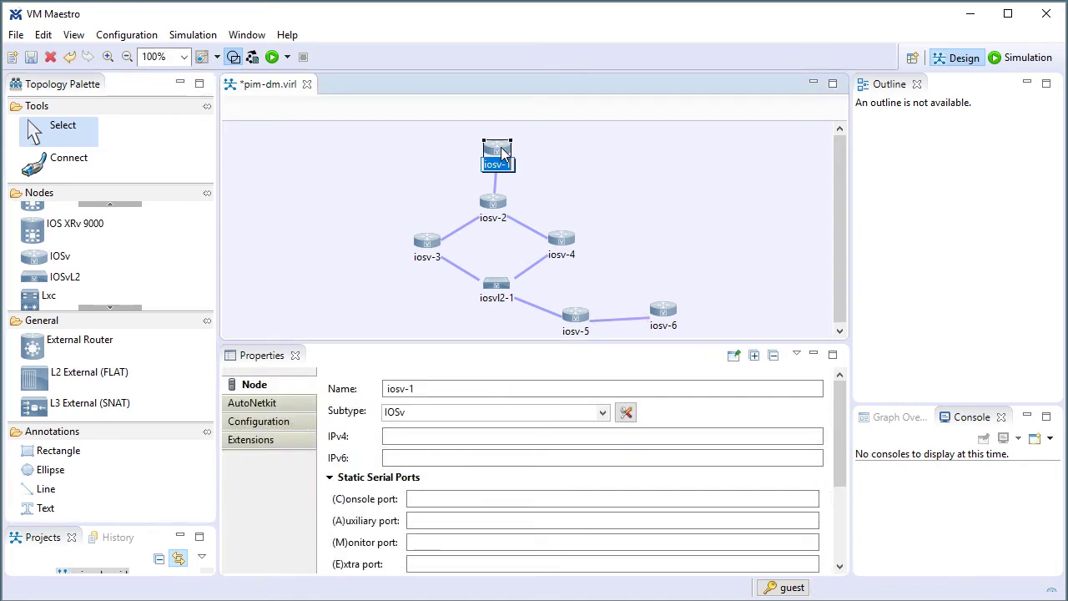
pyautogui.click(284, 411)
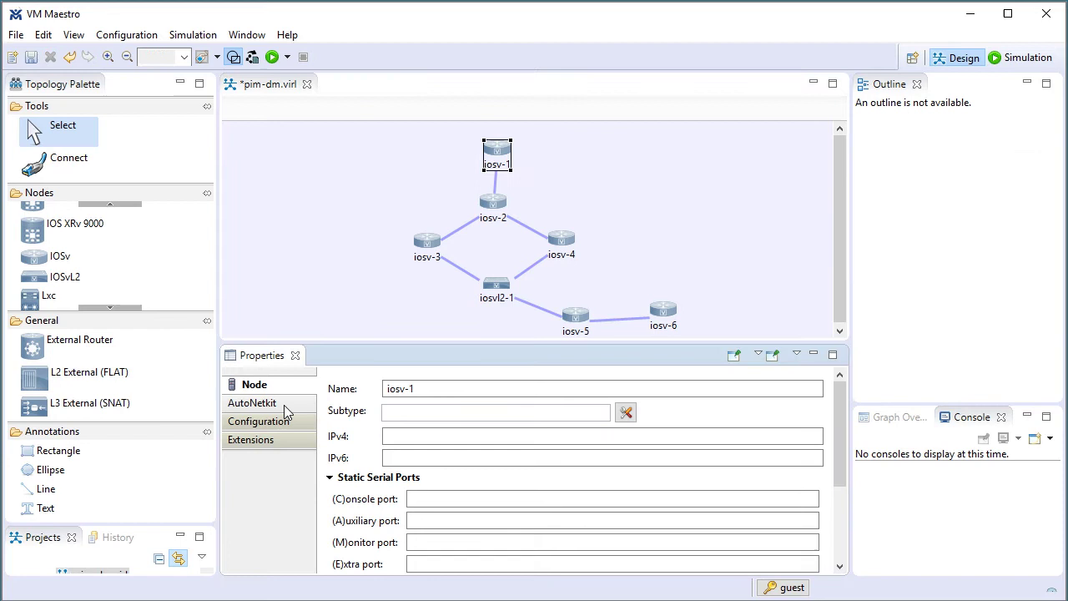
pyautogui.click(282, 406)
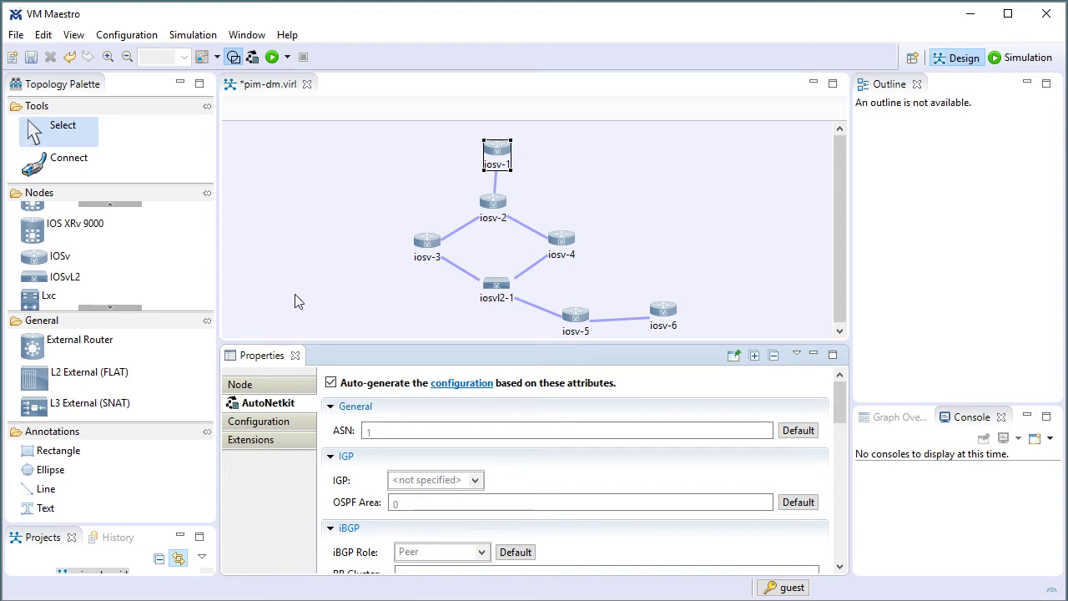
pyautogui.click(67, 132)
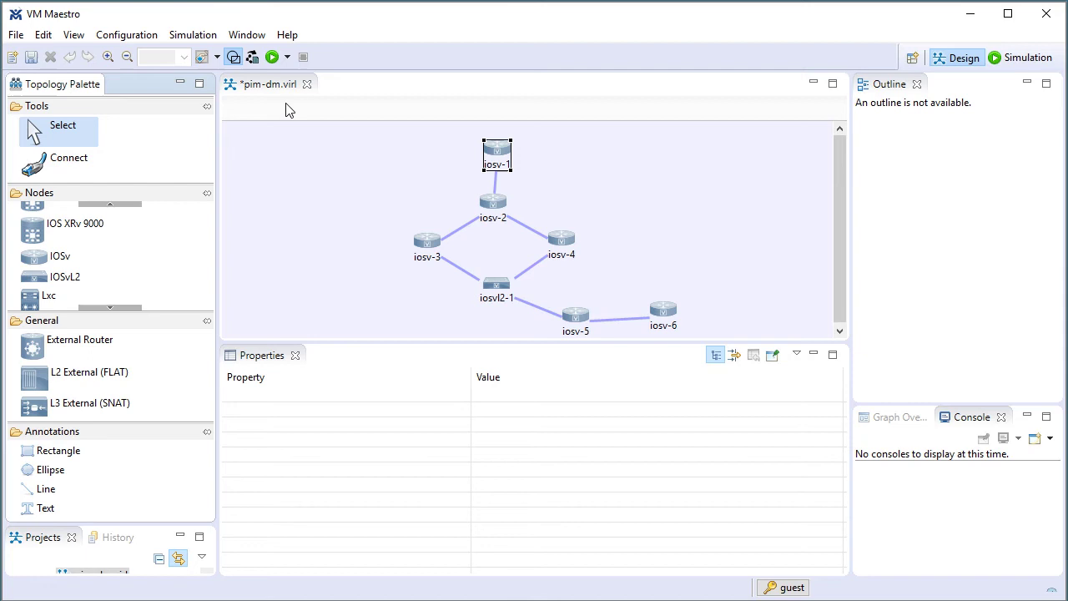
# Save pim-dm.virl and launch it as simulation pim-dm-opM5zr in the Simulation perspective.
pyautogui.click(273, 58)
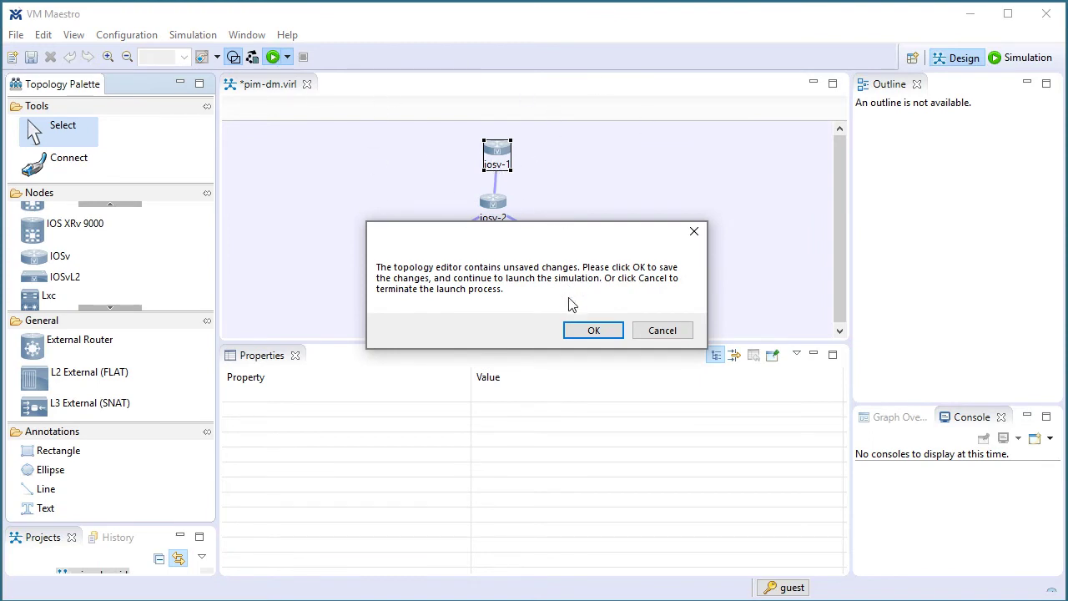
pyautogui.click(589, 330)
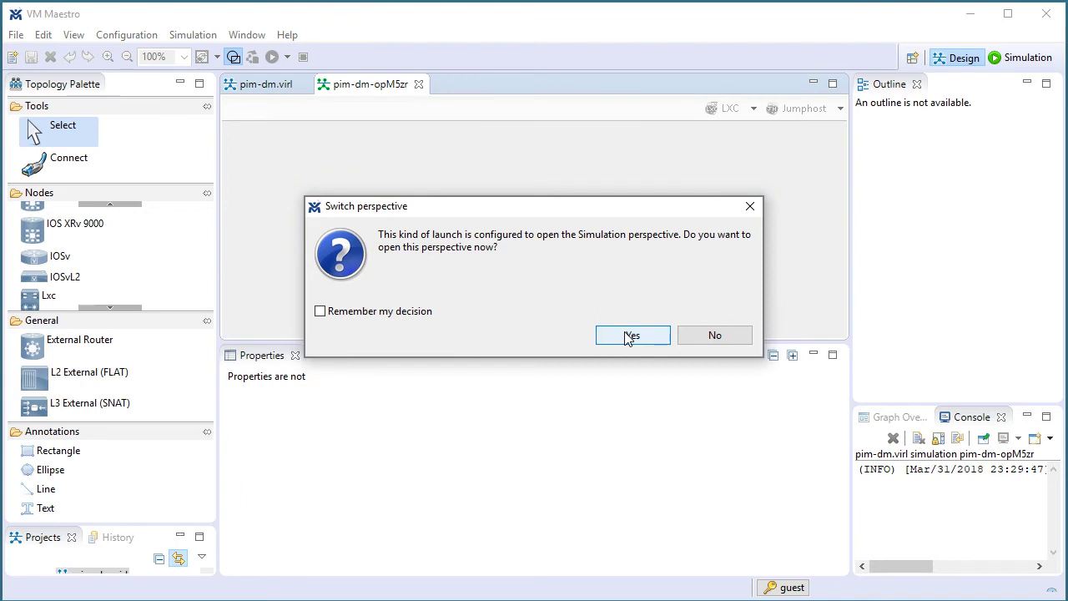
pyautogui.click(630, 335)
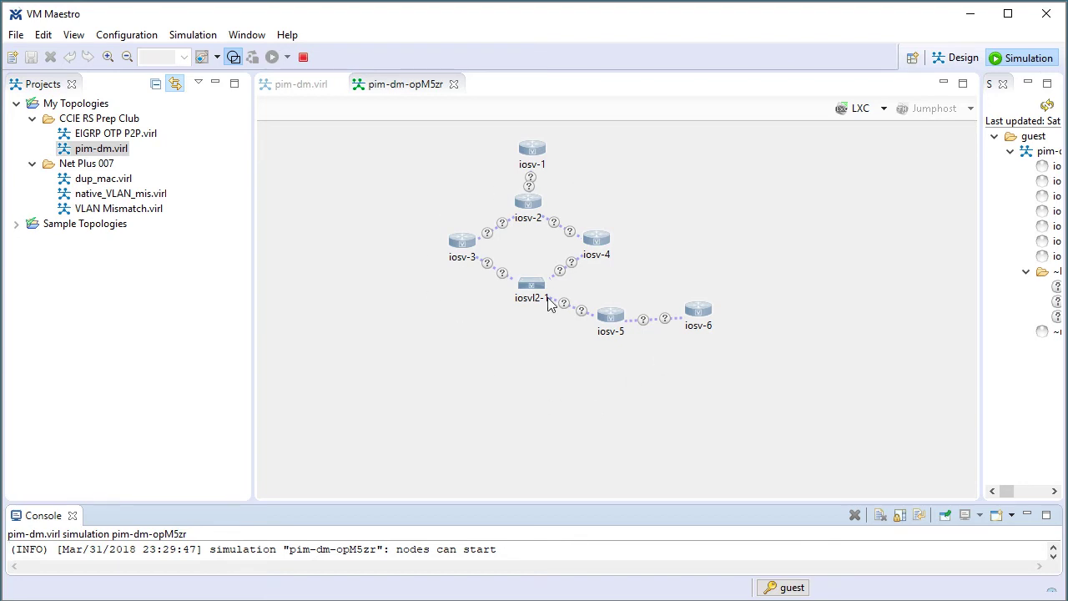
# Enlarge the console log and wait until iosv-1 to iosv-6 and iosvl2-1 all report ACTIVE.
pyautogui.moveTo(550, 304)
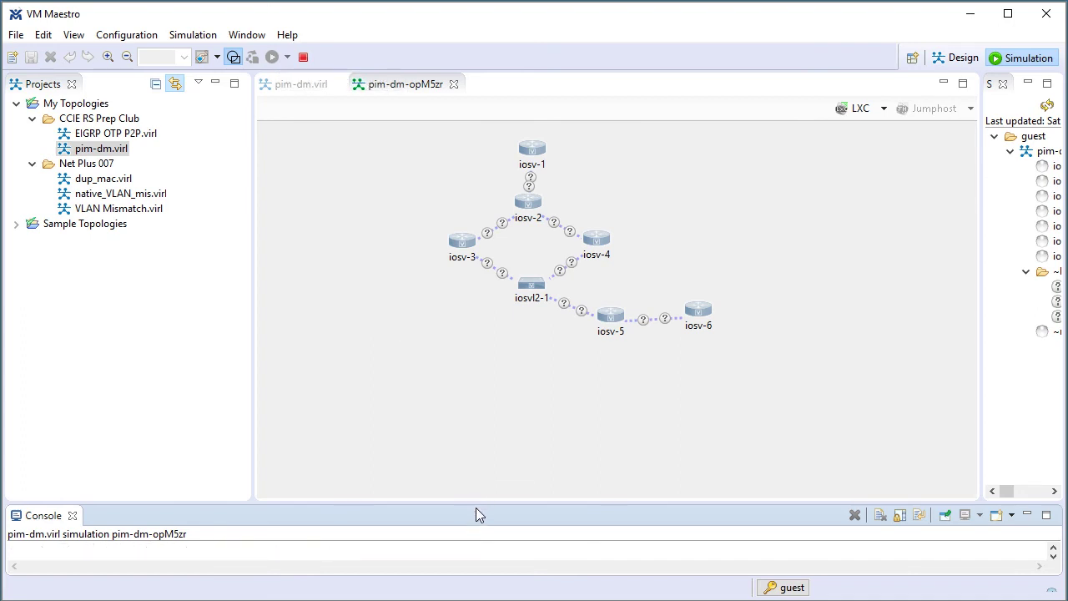
pyautogui.moveTo(477, 496); pyautogui.dragTo(475, 367)
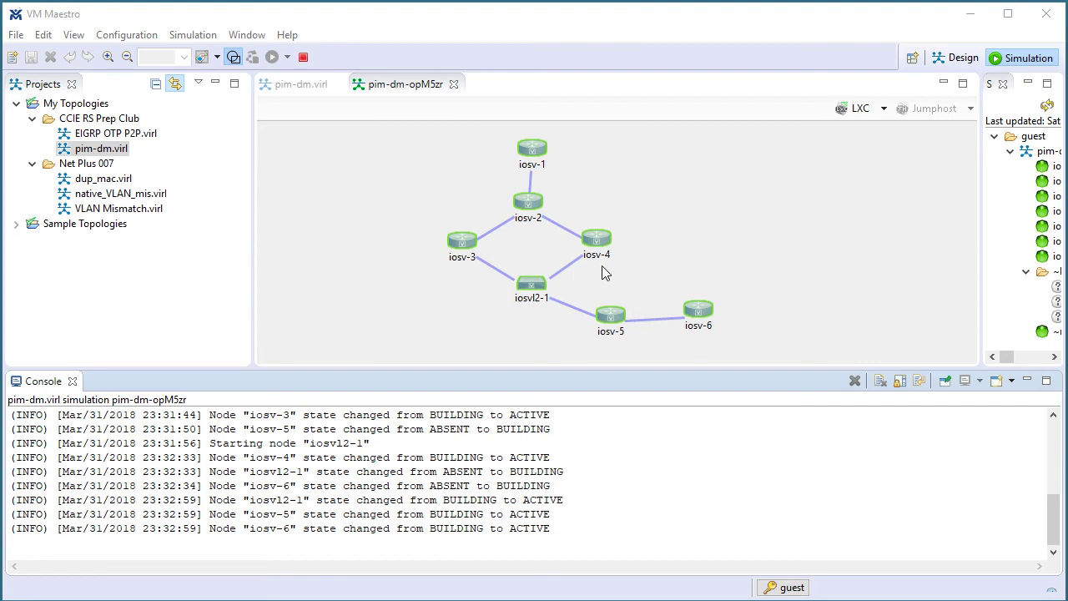
# Open a telnet session to the iosvl2-1 switch's Console port.
pyautogui.rightClick(531, 288)
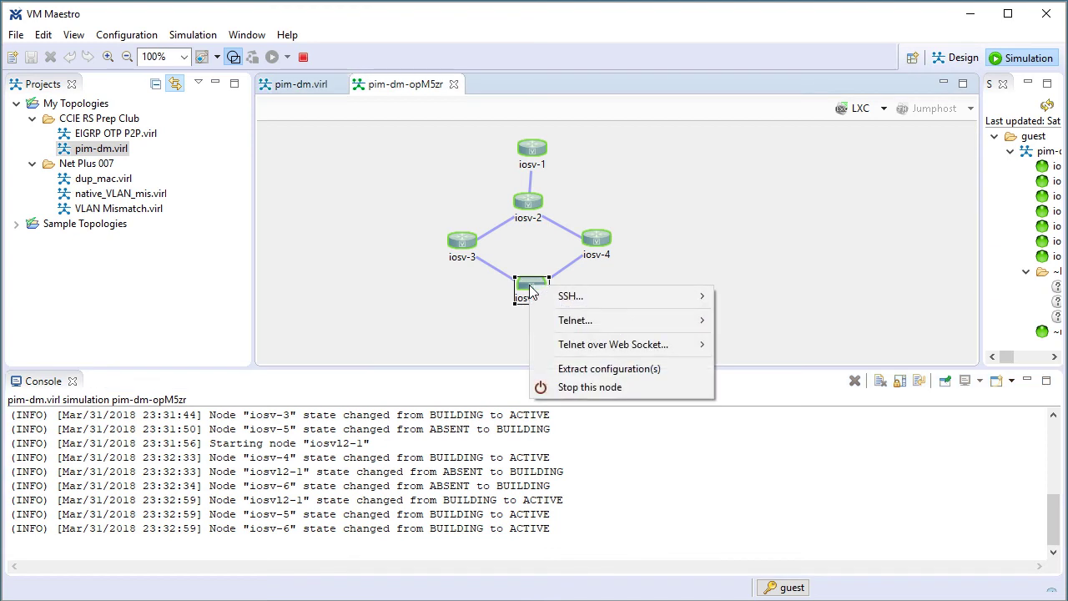
pyautogui.moveTo(582, 326)
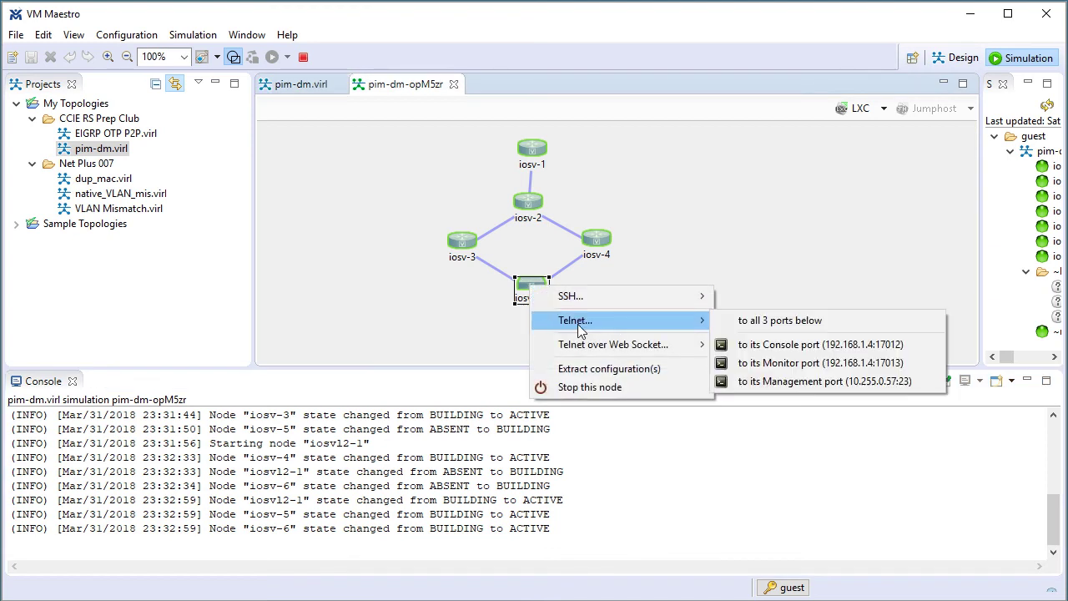
pyautogui.click(759, 347)
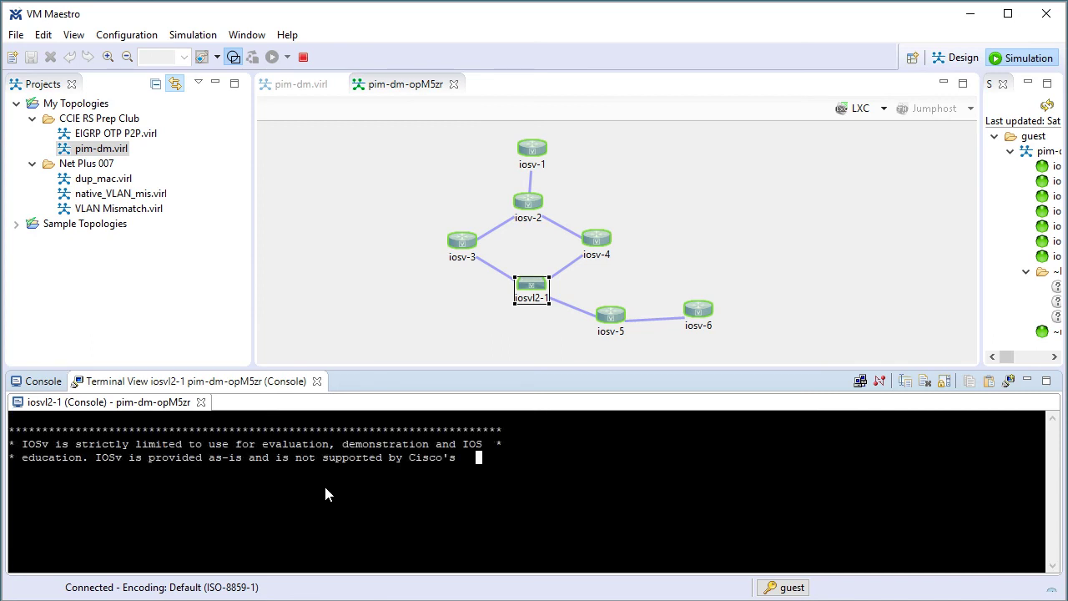
# On the switch console, enter privileged mode with en and run show vlan brief.
pyautogui.press('Return')
pyautogui.press('Return')
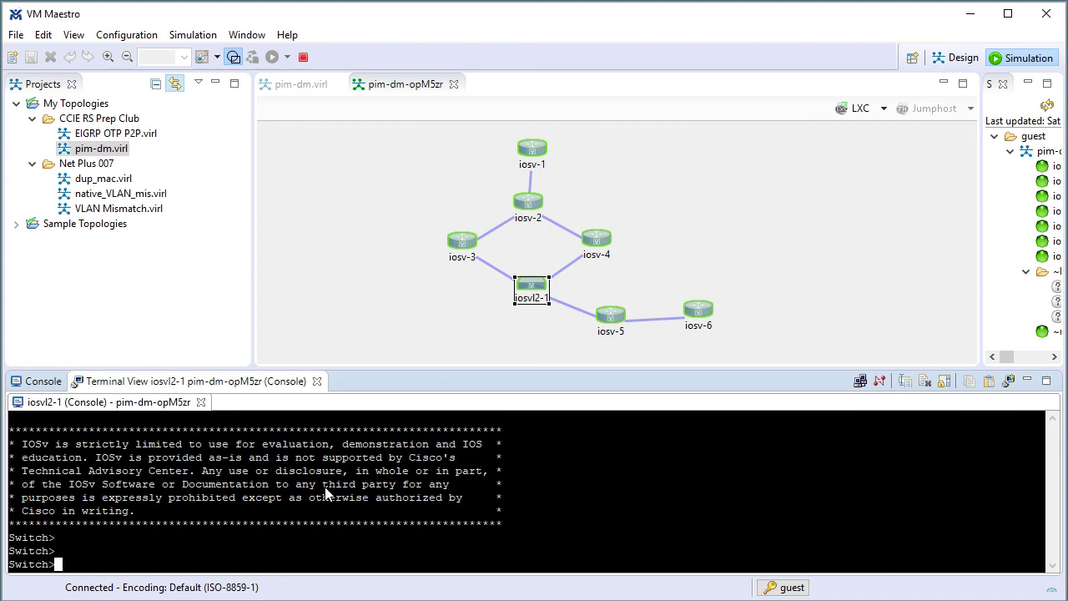
pyautogui.write('en')
pyautogui.press('Return')
pyautogui.write('s')
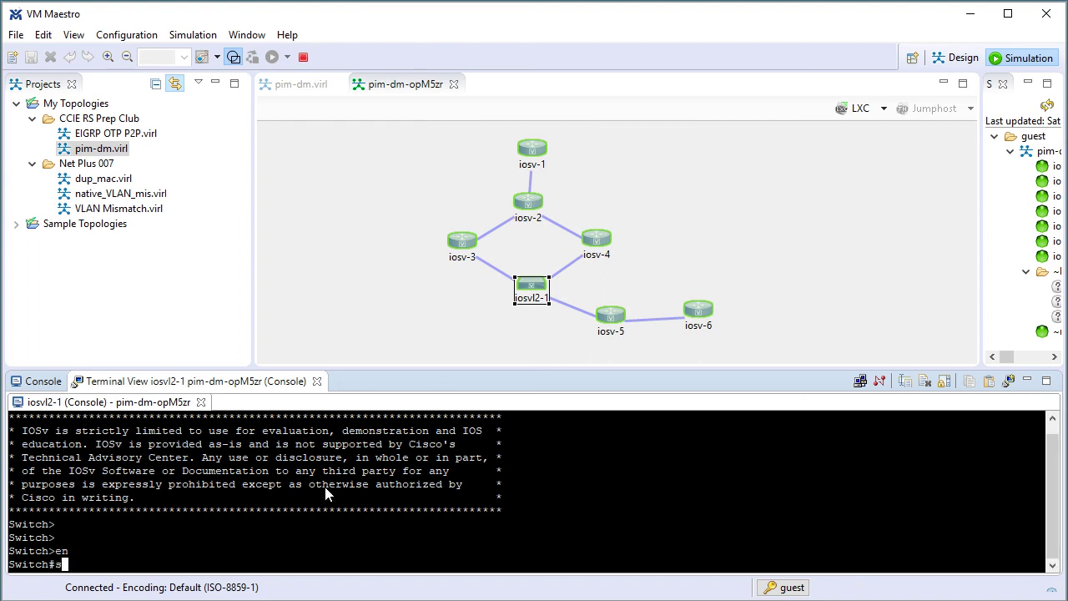
pyautogui.write('how vlan brief')
pyautogui.press('Return')
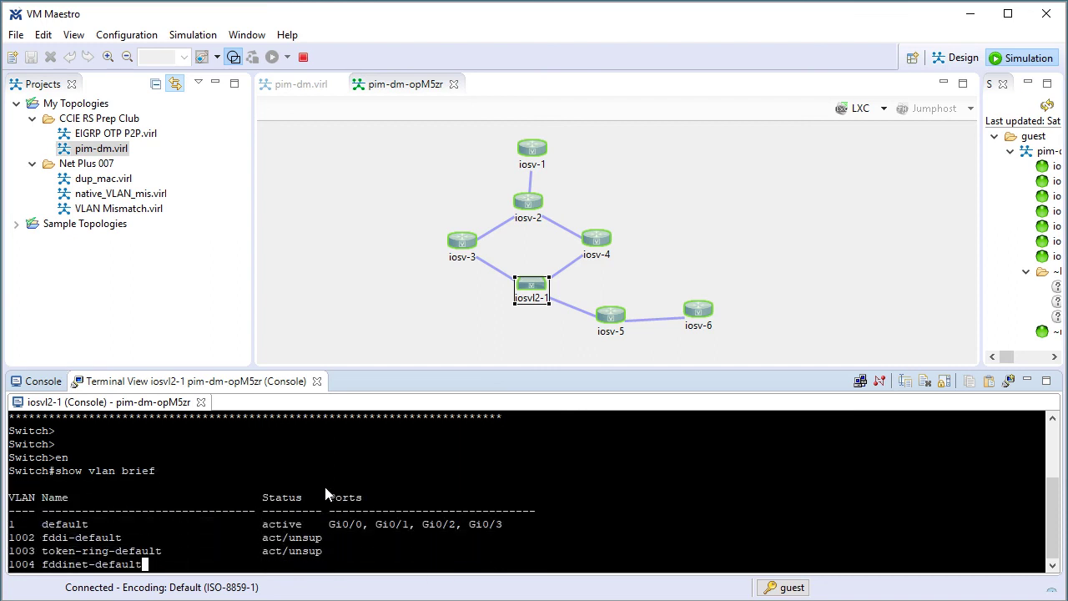